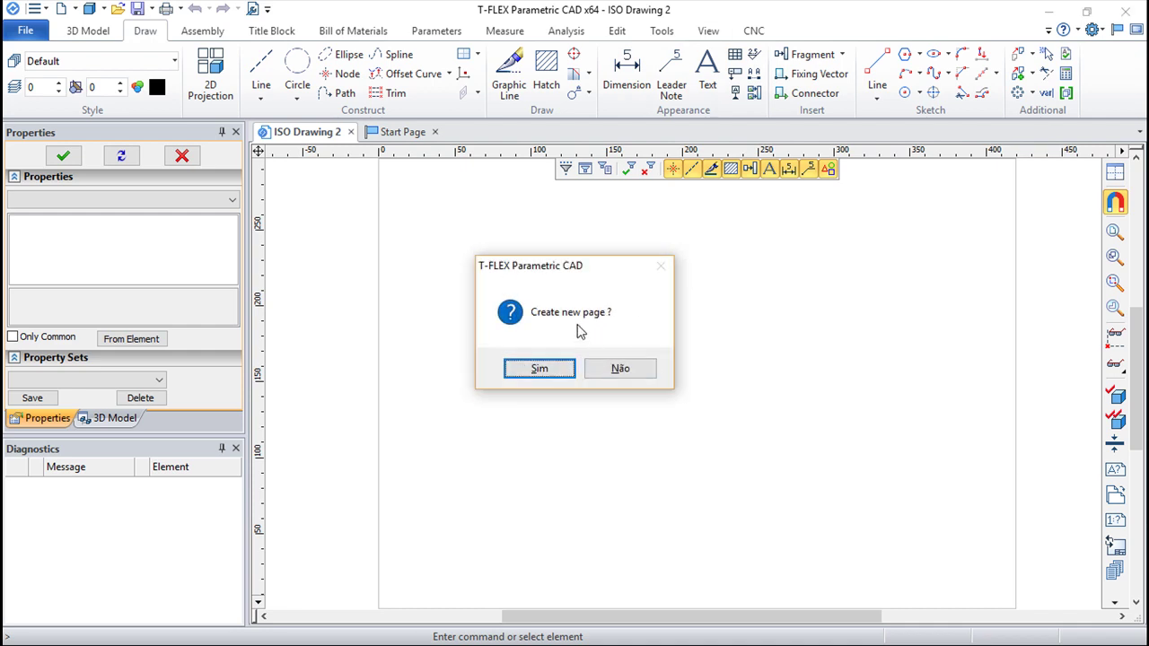
Confirm the 'Create new page?' prompt to add Page 2 to ISO Drawing 2.
click(539, 369)
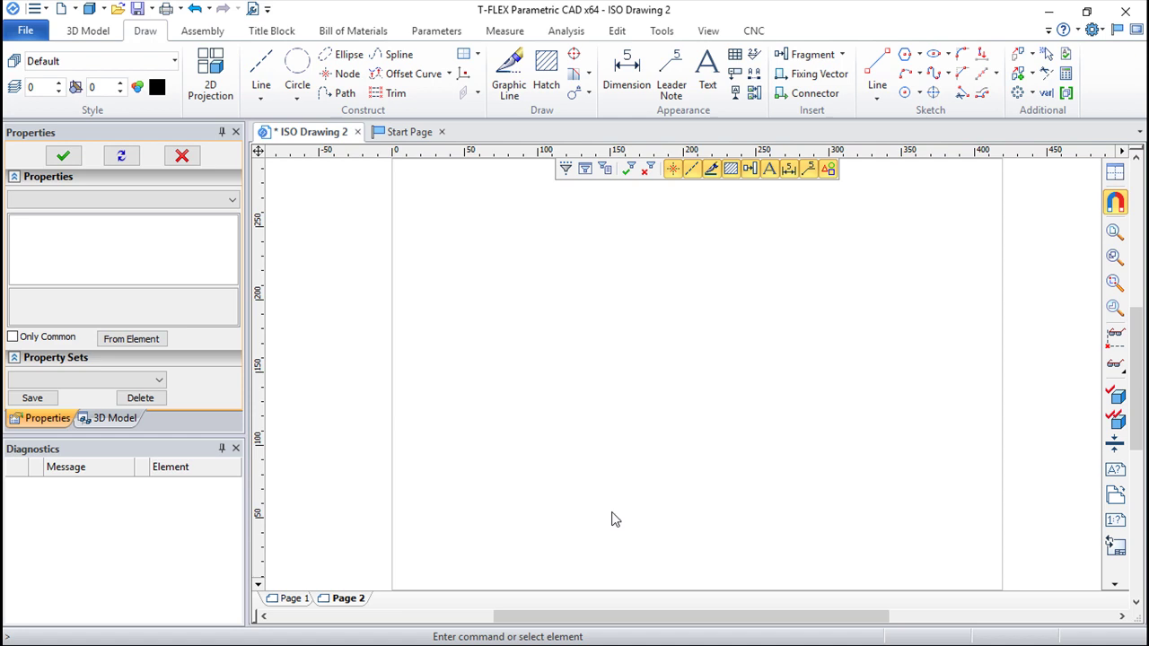
Open the Pages dialog with PG and create a new Page 3.
key(p)
key(g)
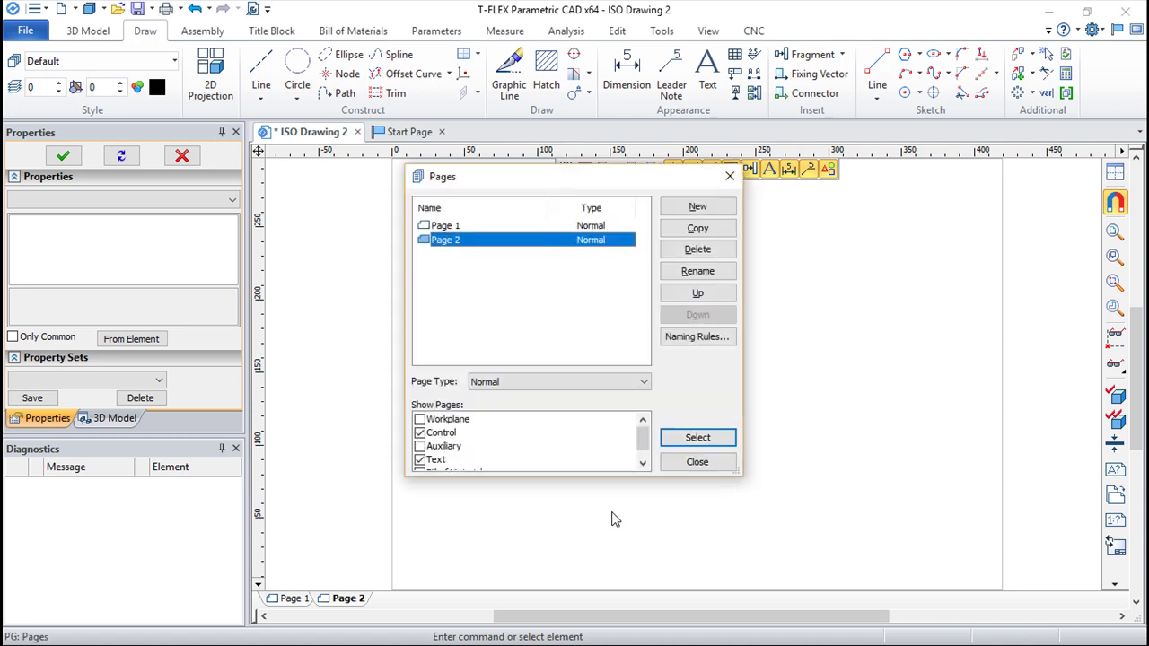
drag(517, 179, 579, 218)
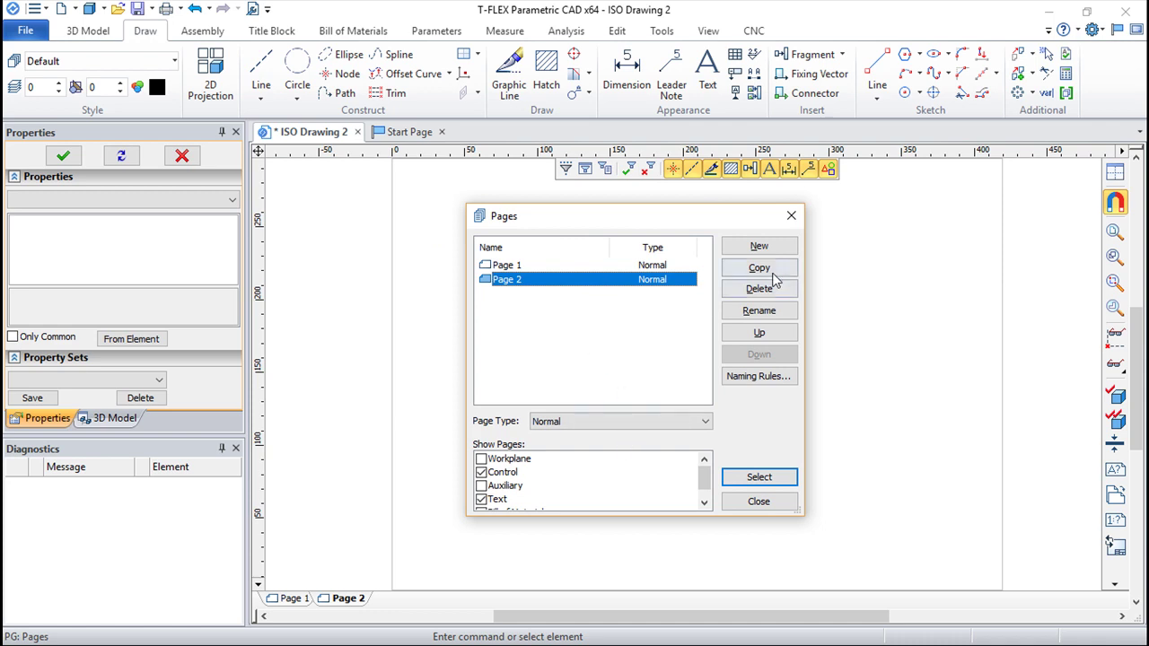
click(759, 246)
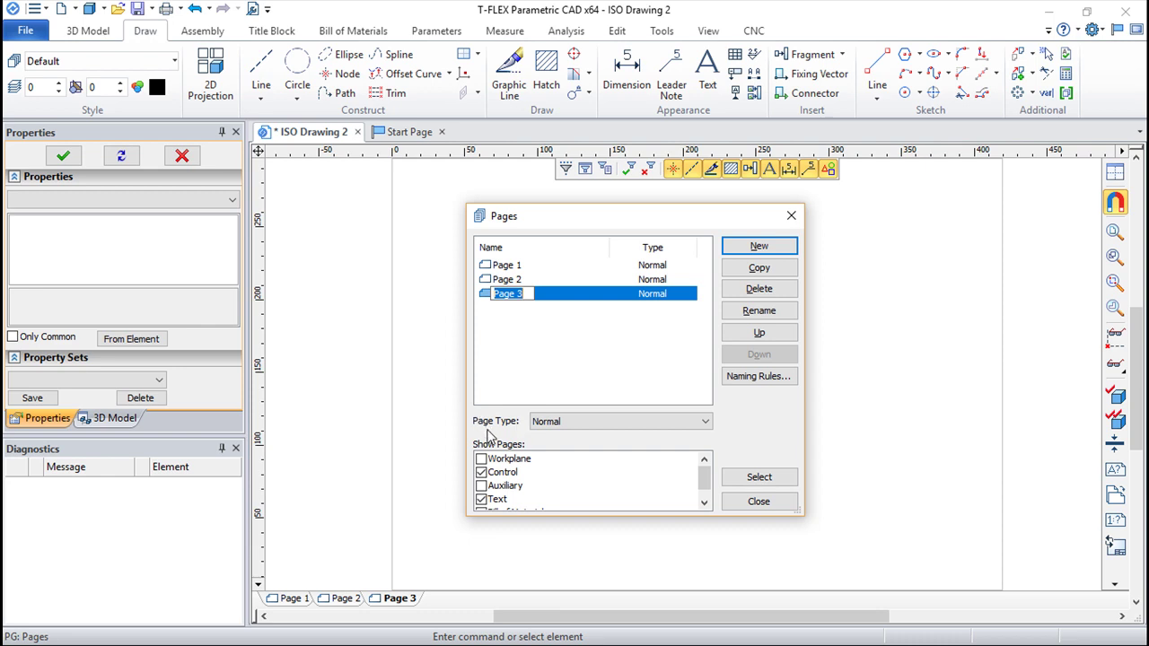
Make Page 3 an Auxiliary page and show Workplane and Auxiliary pages.
click(704, 422)
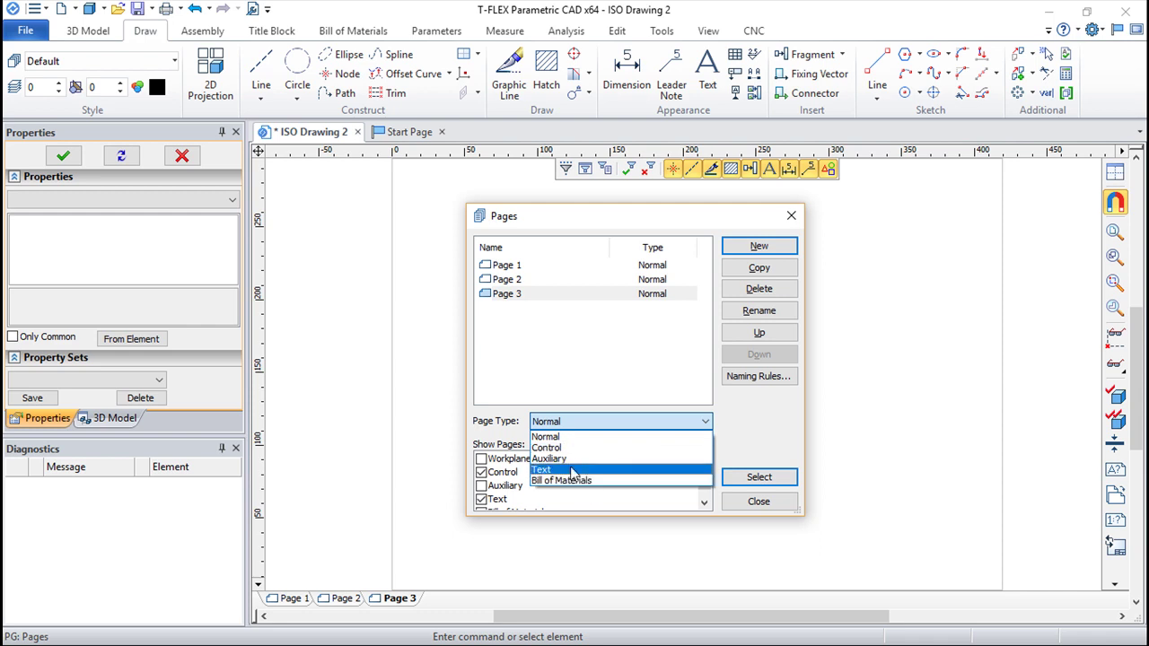
click(568, 459)
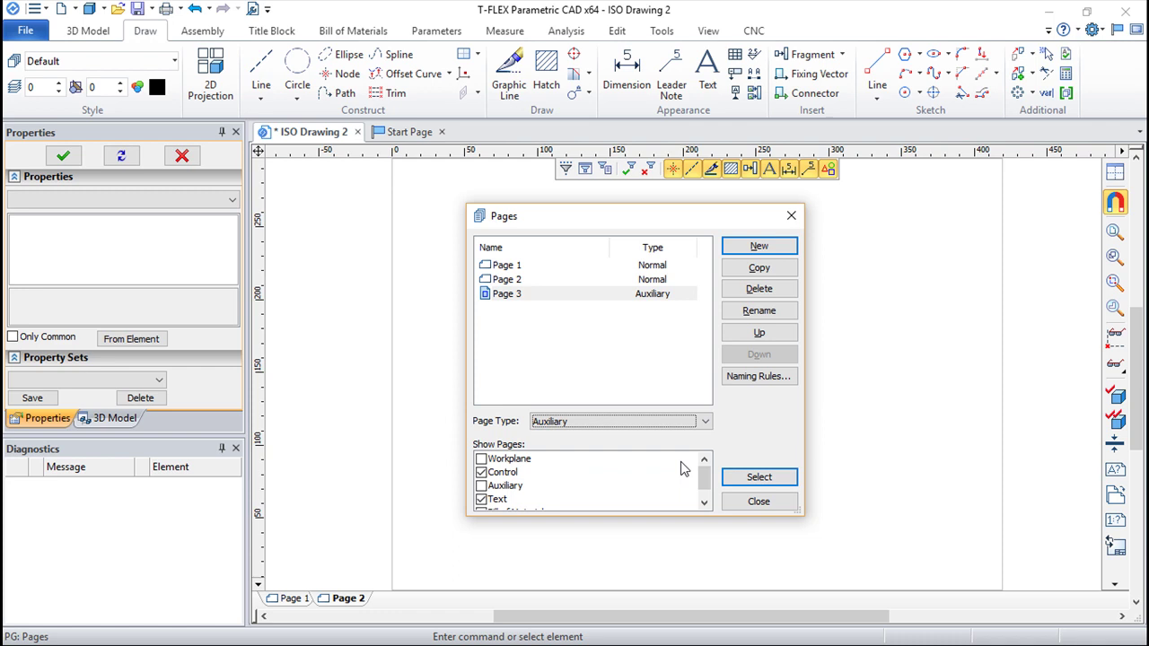
mouse_move(706, 474)
mouse_down()
mouse_move(708, 505)
mouse_move(705, 464)
mouse_up()
click(481, 459)
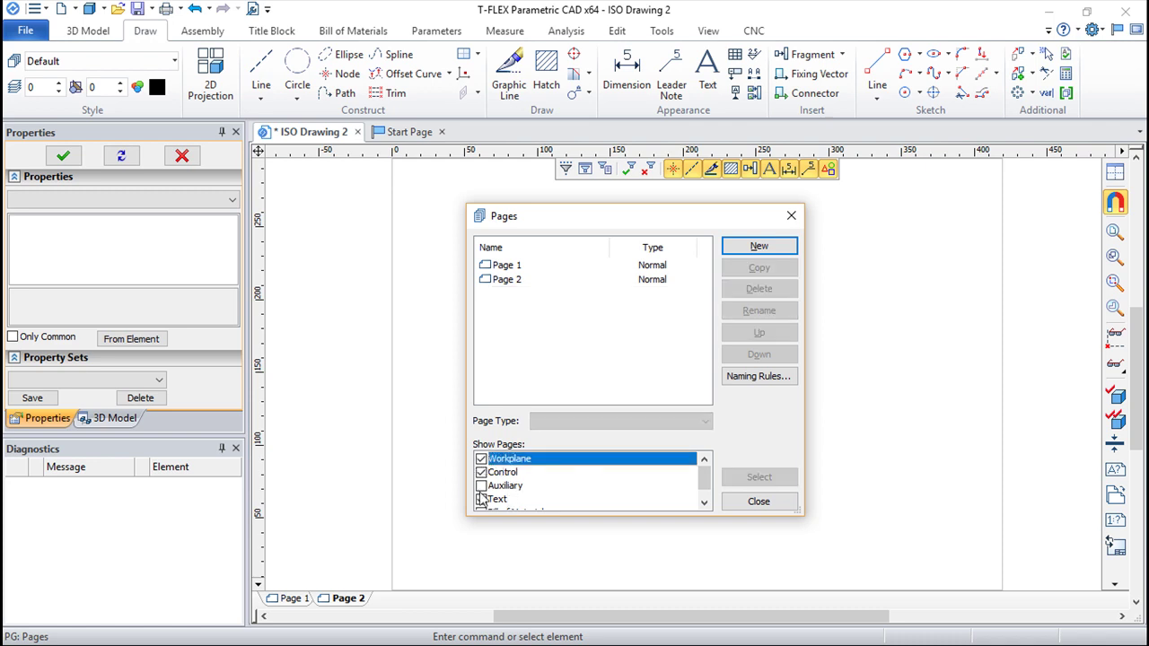
click(481, 485)
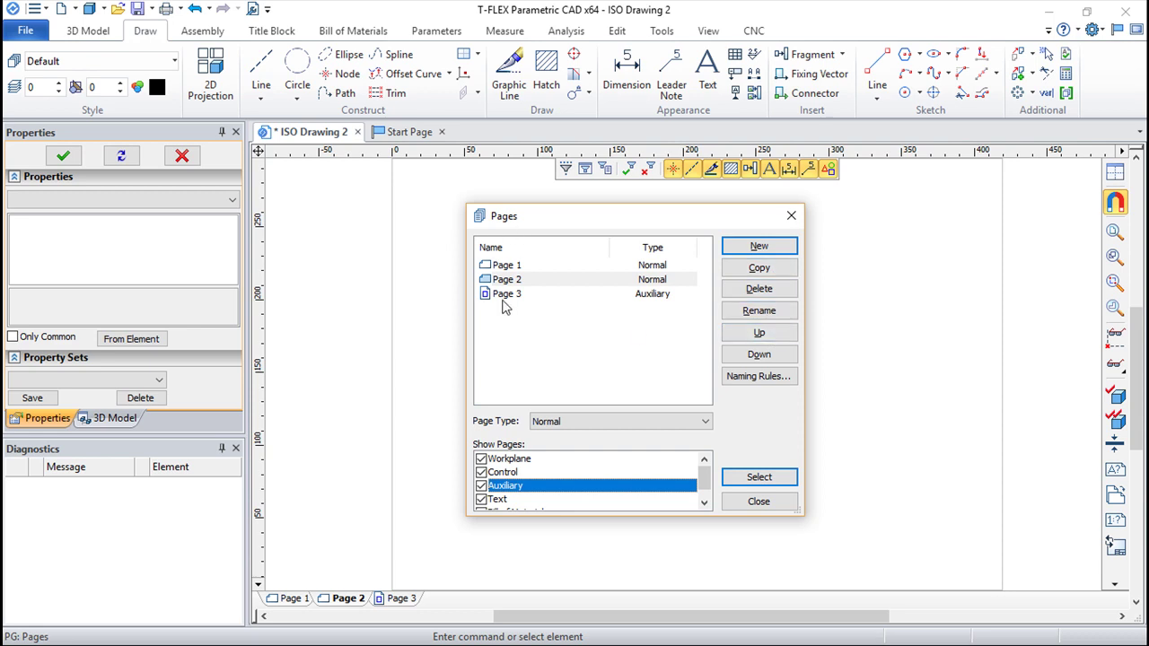
click(755, 503)
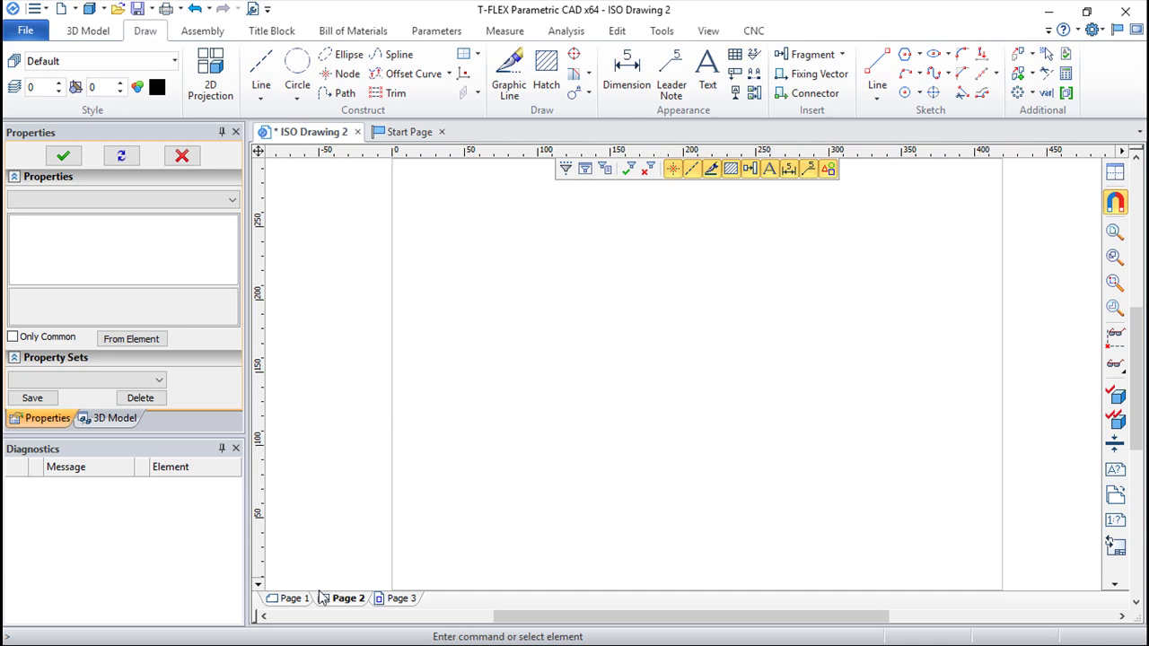
Flip between the Page 1, Page 2 and Page 3 tabs, finishing on Page 3.
click(294, 599)
click(338, 599)
click(399, 598)
click(348, 599)
click(296, 599)
click(345, 599)
click(395, 599)
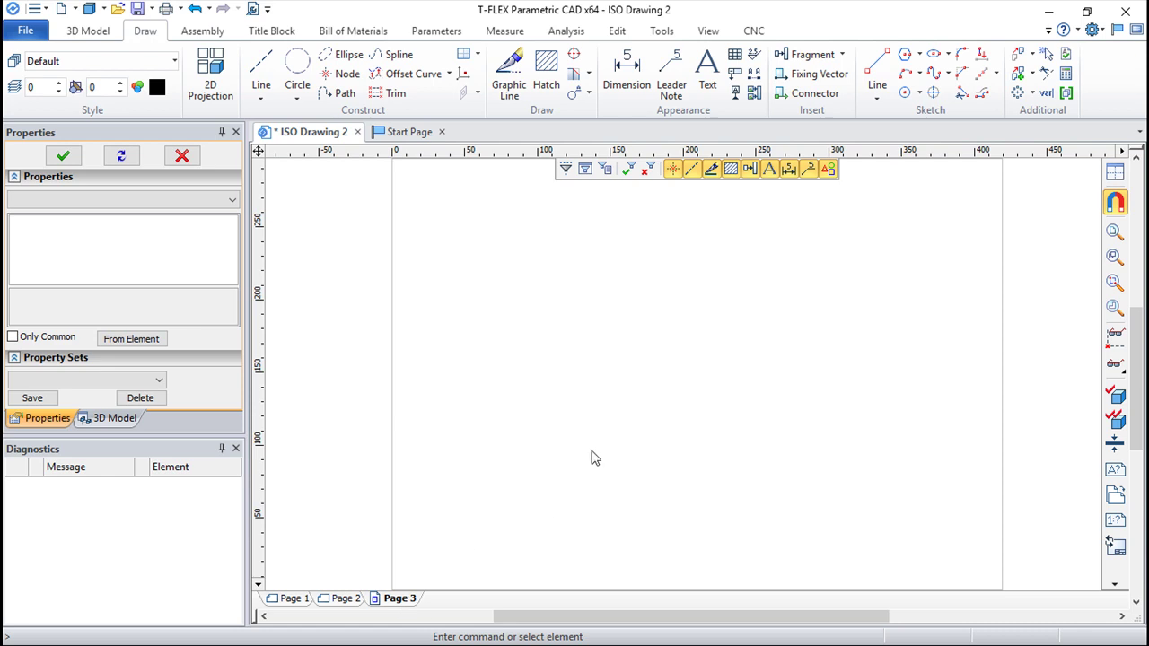
In Document Parameters (ST), set Page 3's paper format to A4, 297 × 210 mm landscape.
key(s)
key(t)
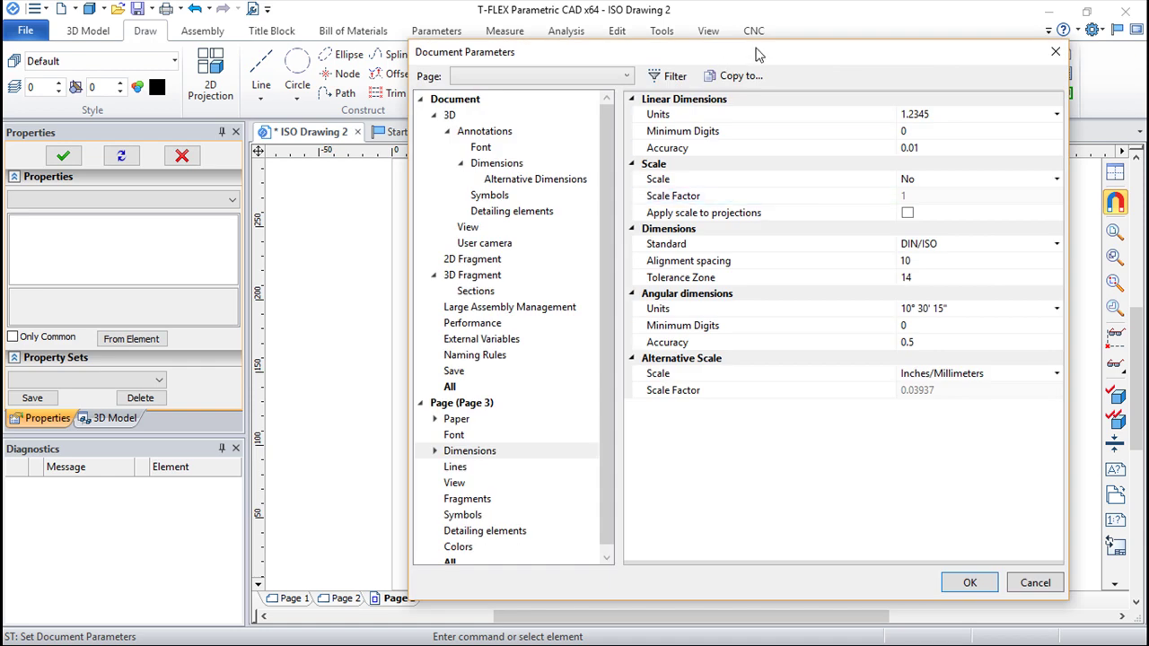
scroll(603, 342, down, 1)
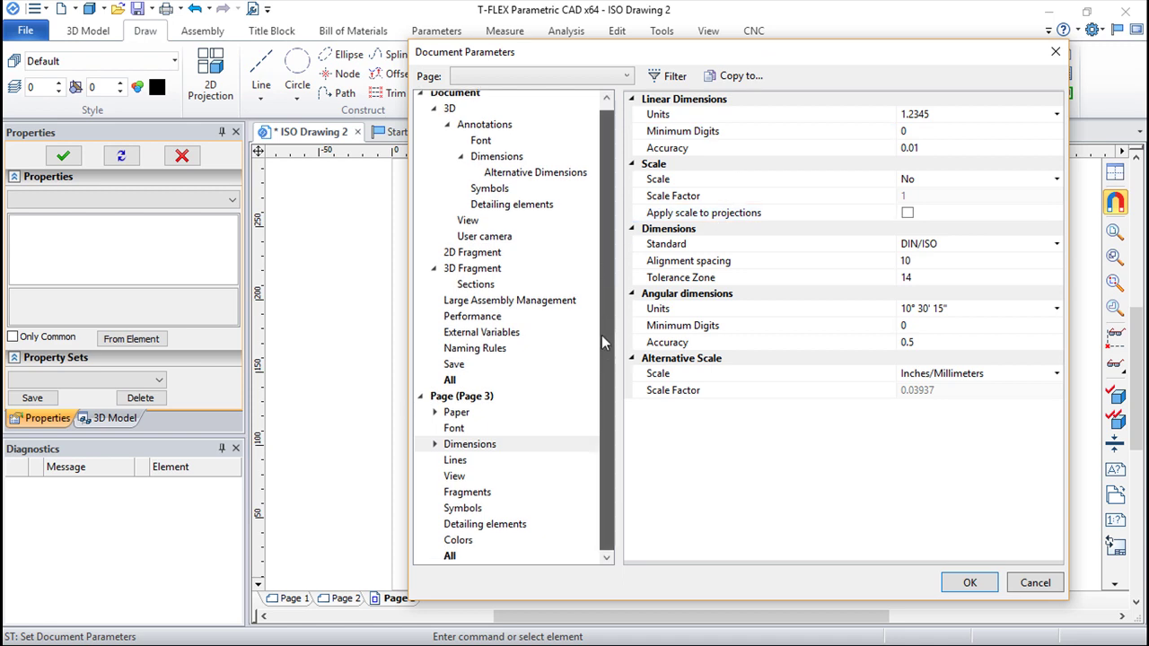
click(626, 77)
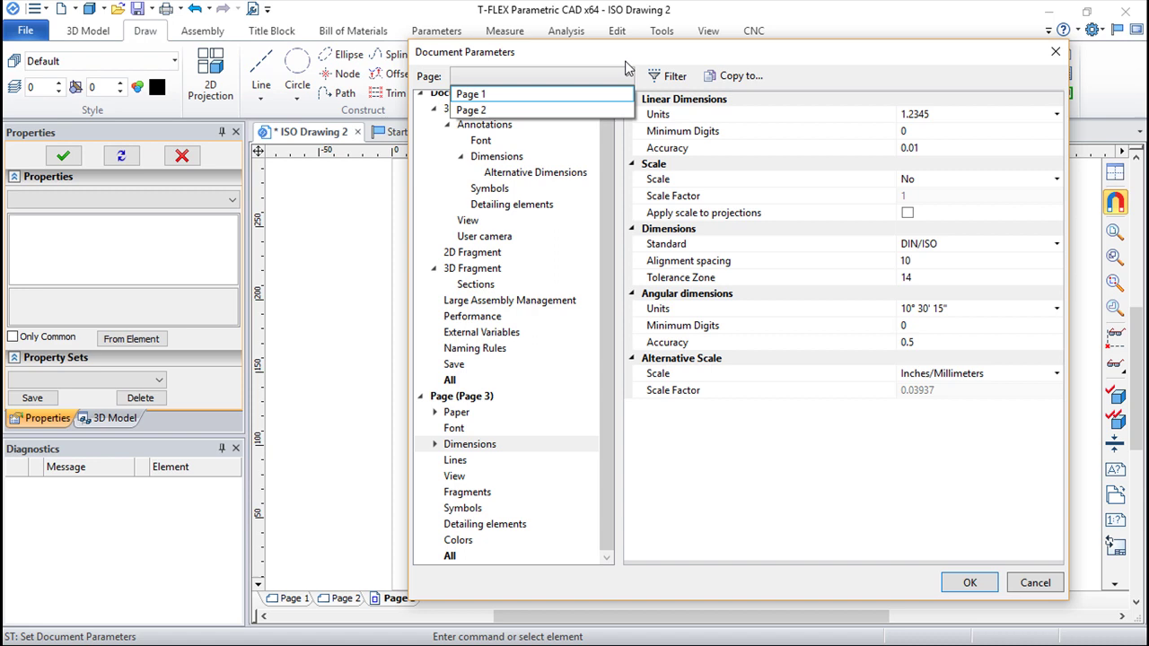
click(695, 51)
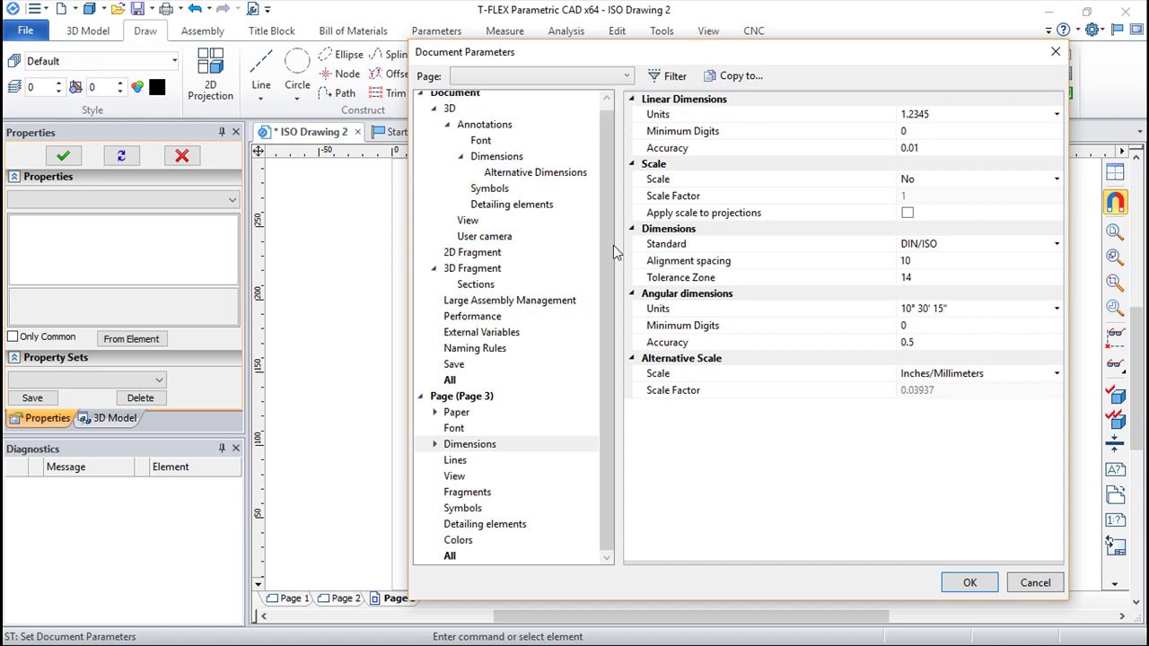
click(460, 396)
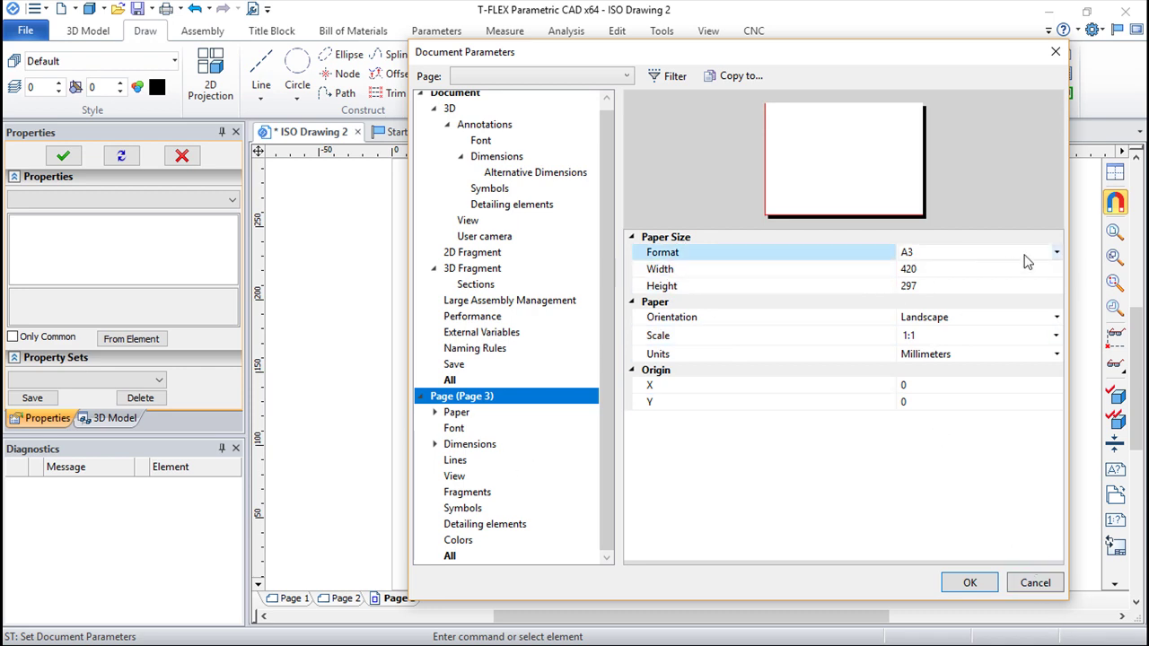
click(1056, 252)
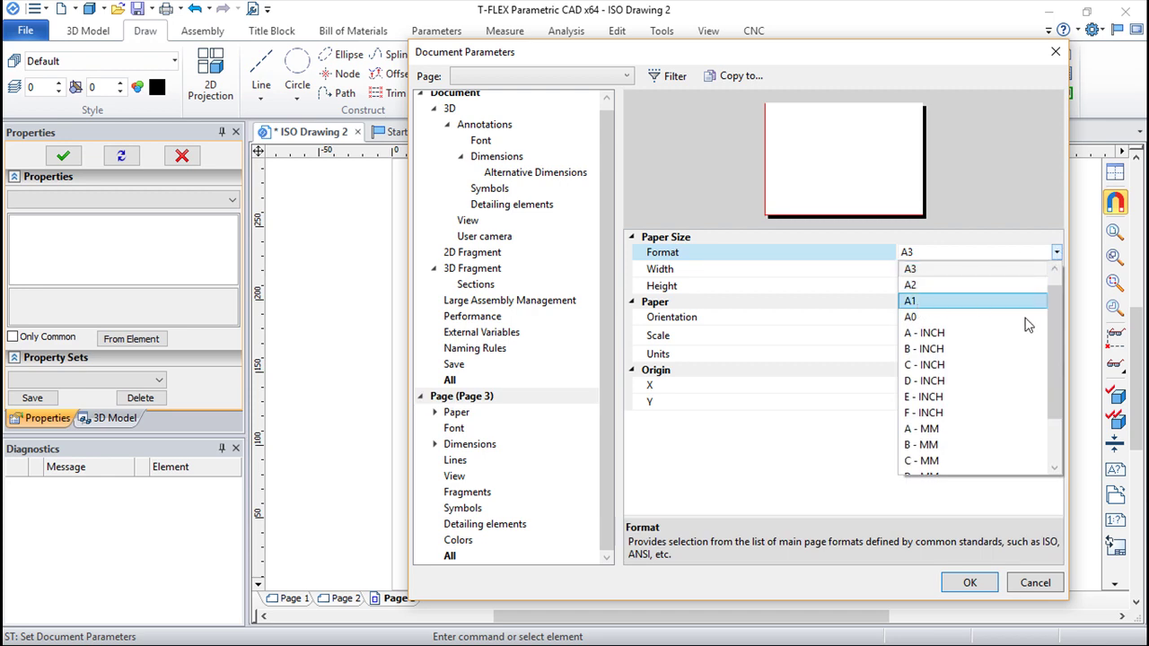
scroll(951, 296, up, 1)
click(925, 270)
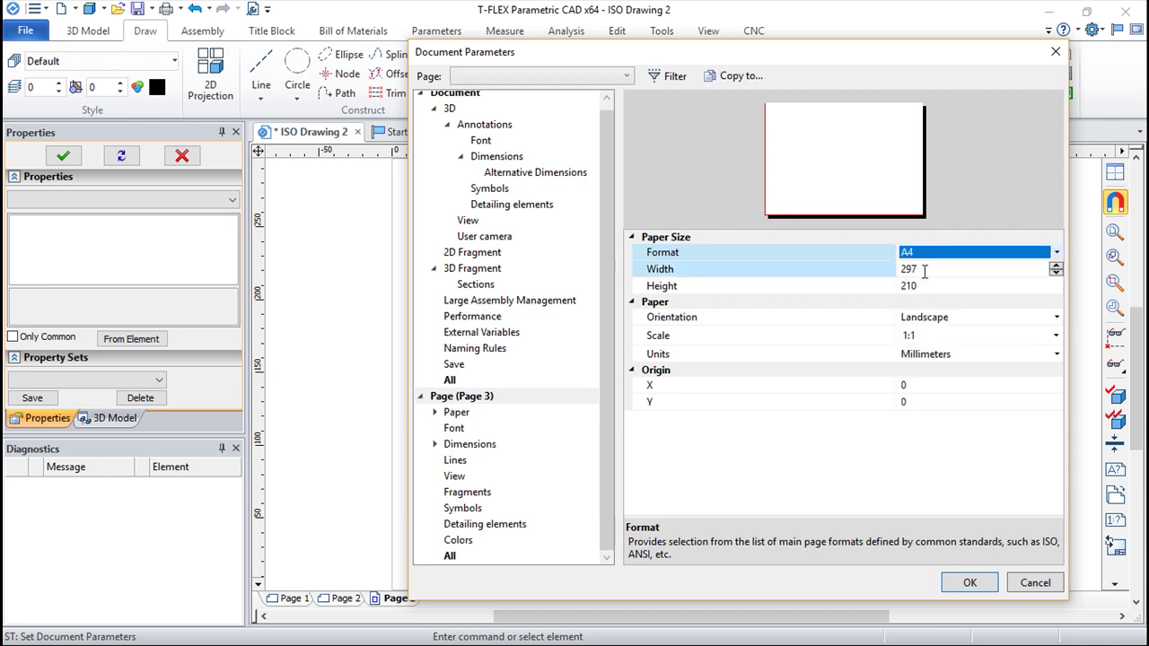
click(970, 582)
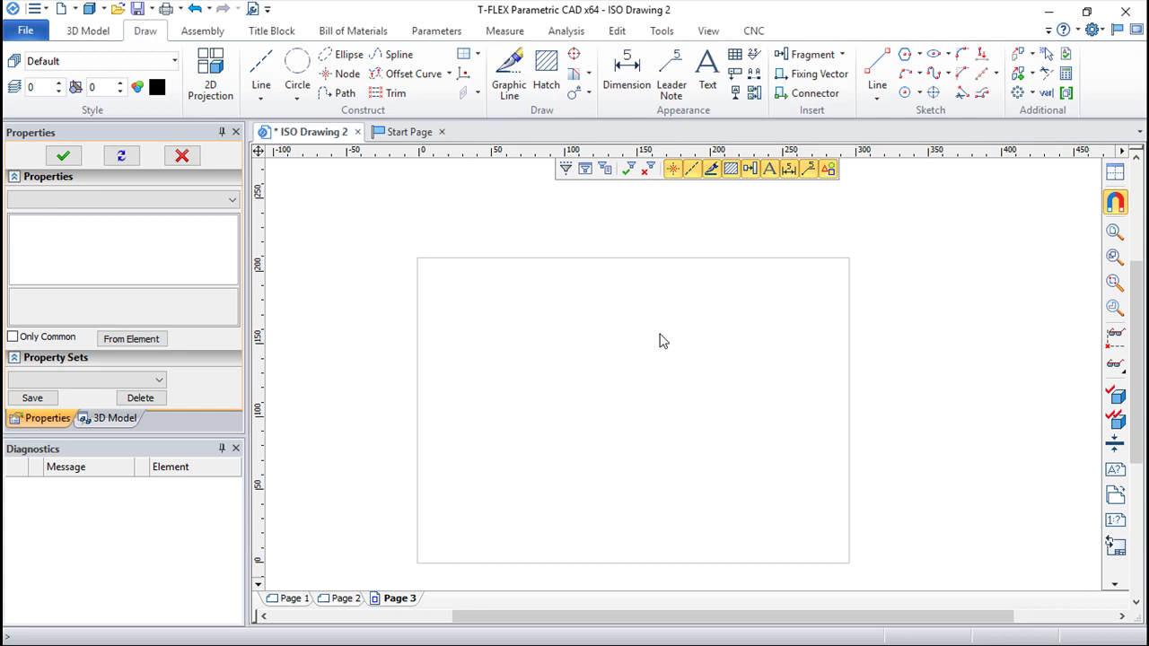
Switch to Page 2 and review its A3 landscape sheet settings without changing them.
click(344, 598)
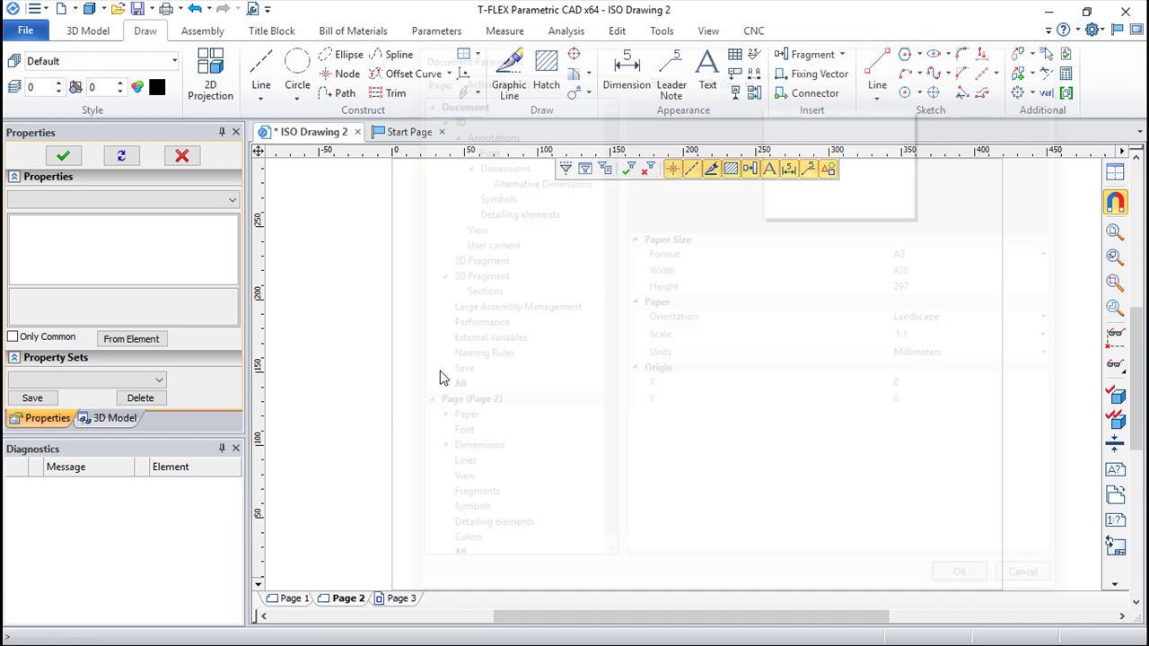
key(s)
key(t)
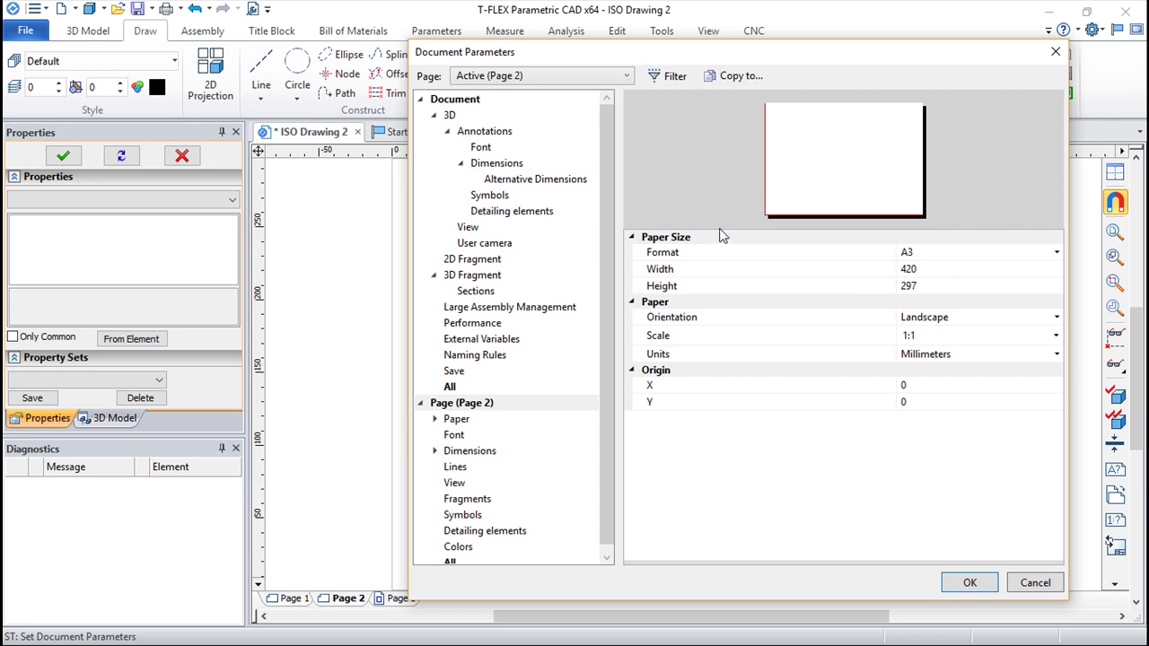
click(1034, 583)
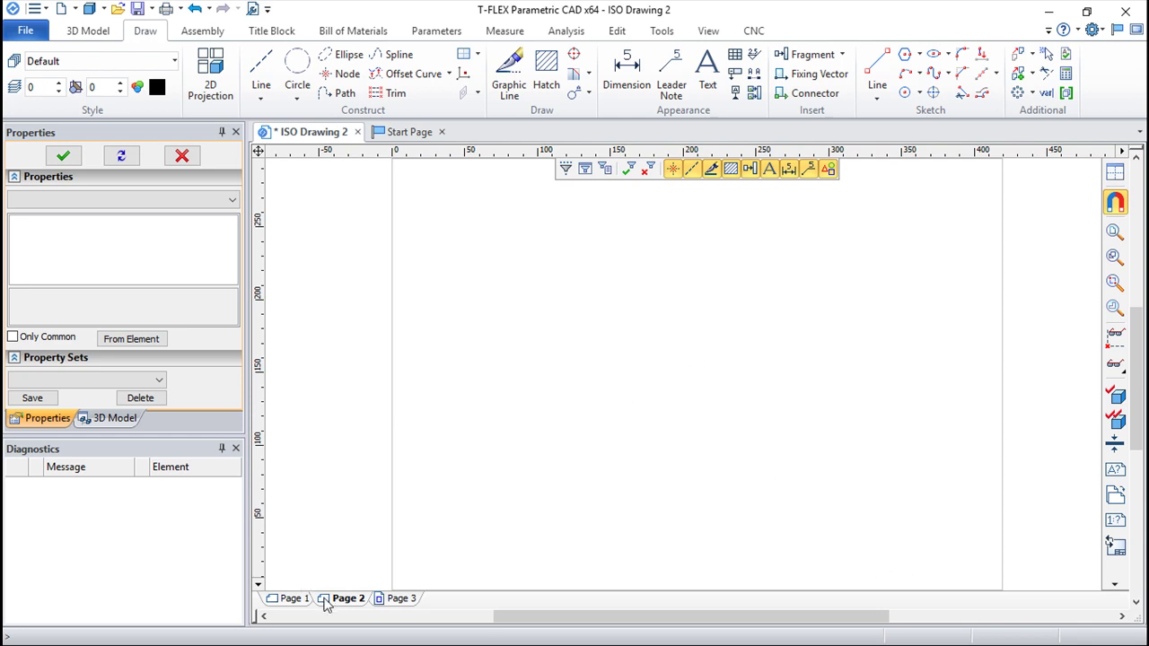
Place a pair of crossing construction lines on Page 2.
click(261, 72)
click(278, 202)
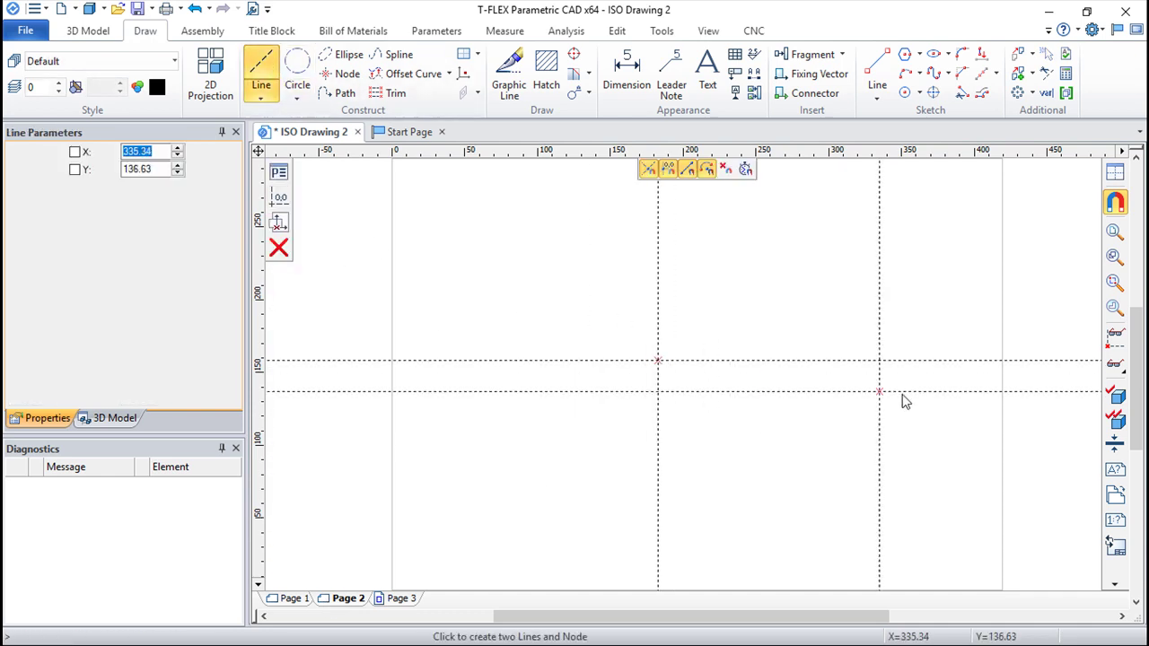
click(658, 360)
Draw a construction circle centred on the construction lines' intersection.
click(299, 70)
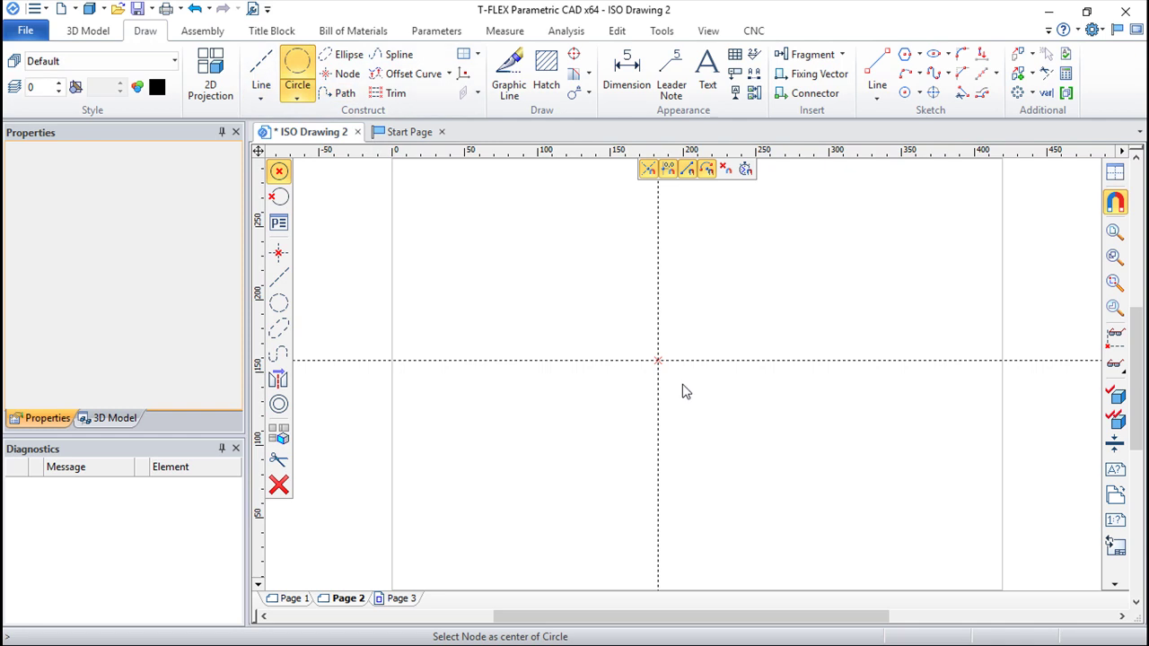
click(658, 360)
click(749, 447)
click(1021, 77)
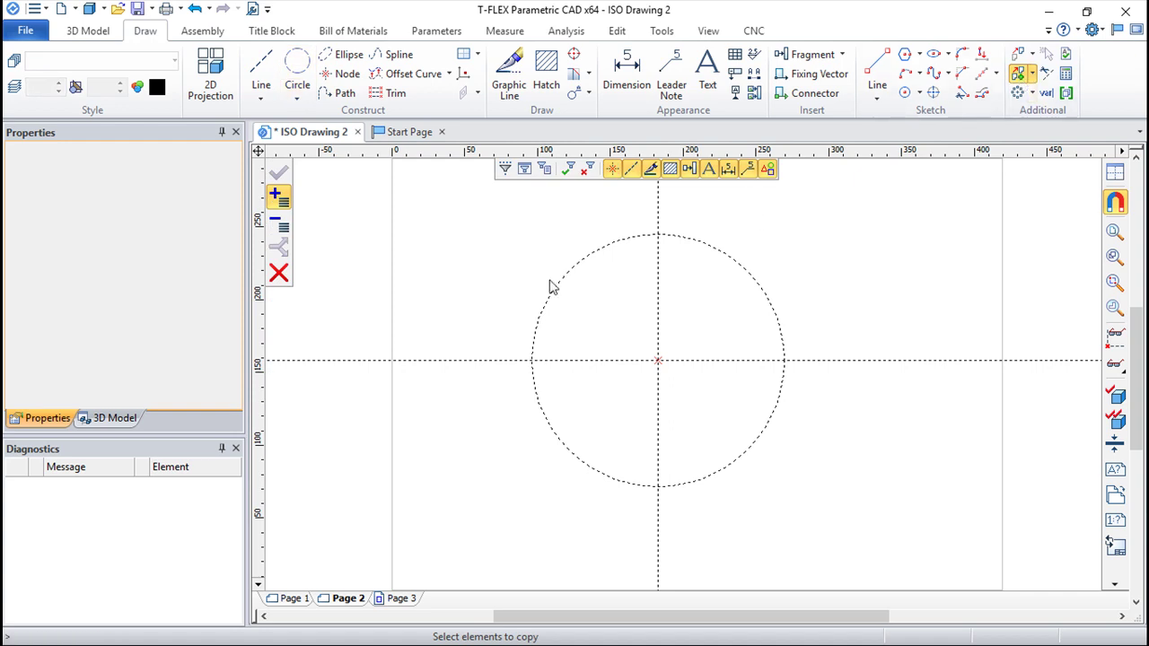
Copy the circle from its centre and place one copy to its right on Page 2.
click(753, 271)
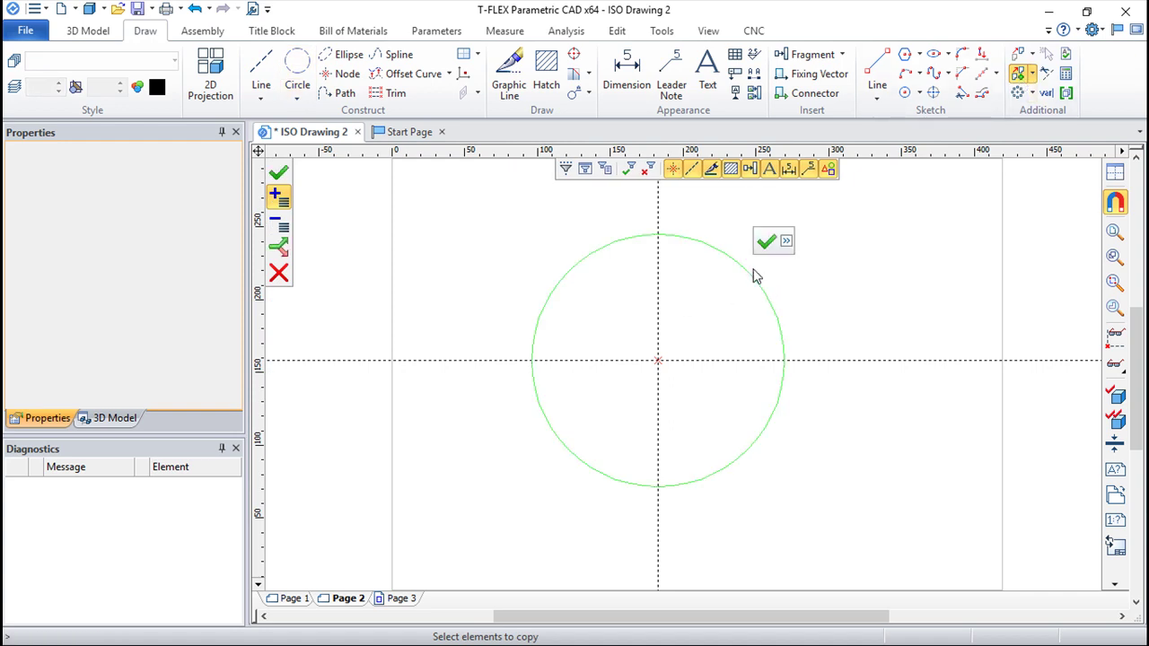
click(764, 238)
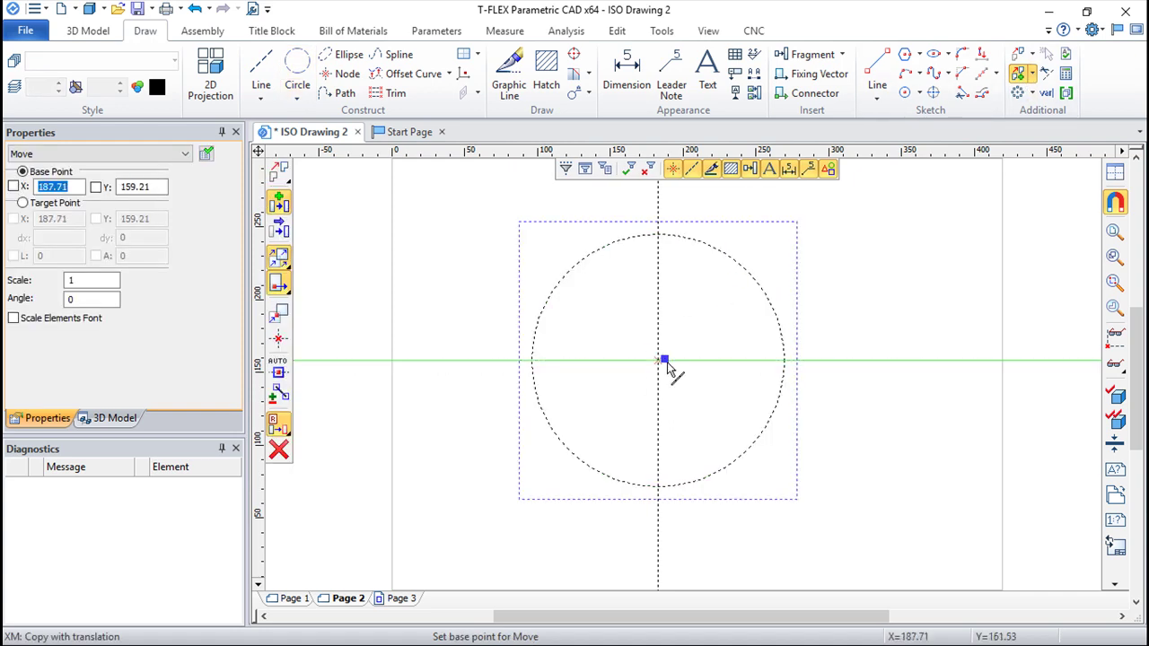
click(657, 361)
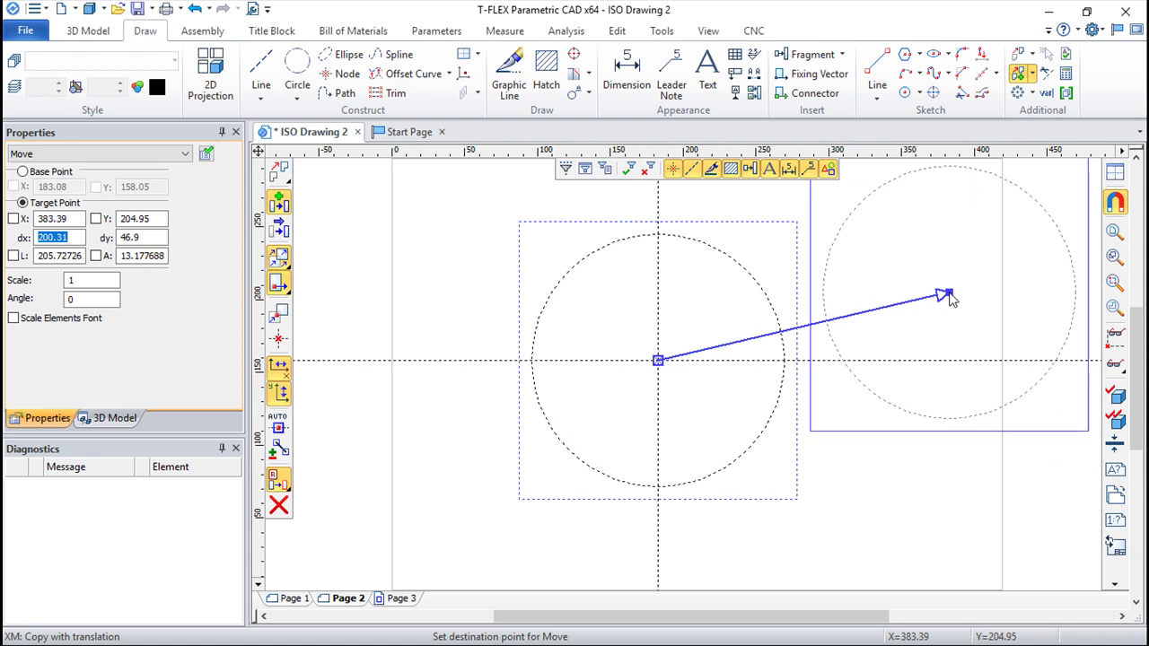
click(962, 297)
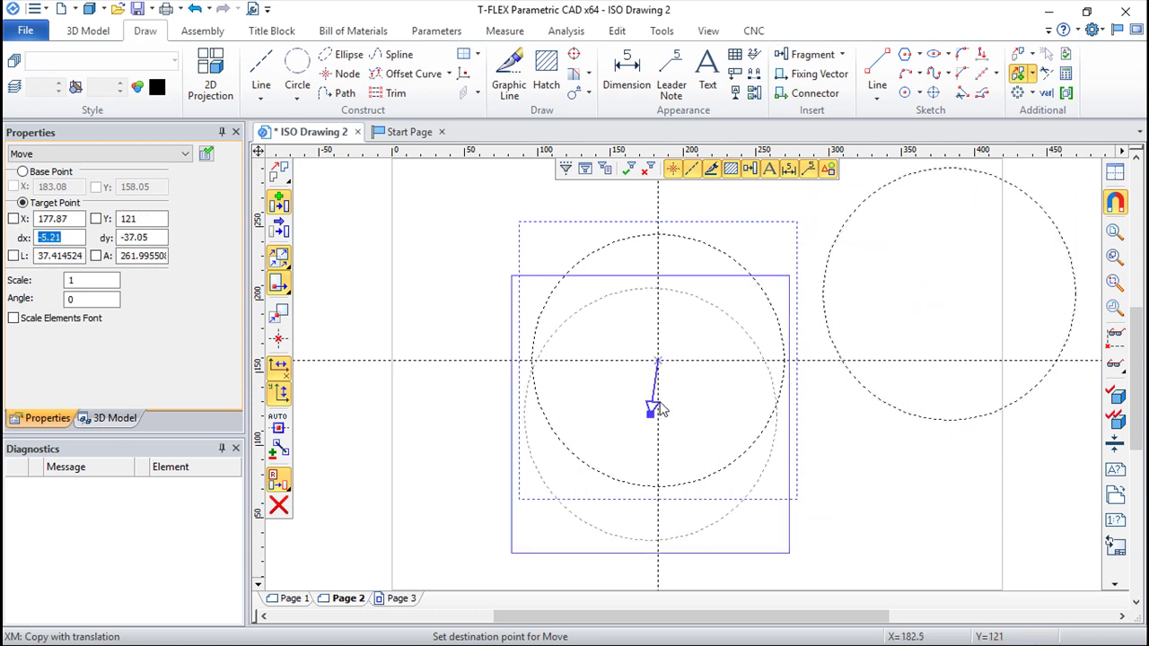
Carry the circle copy over to Page 3, cancel placement, and end viewing Page 3.
click(401, 596)
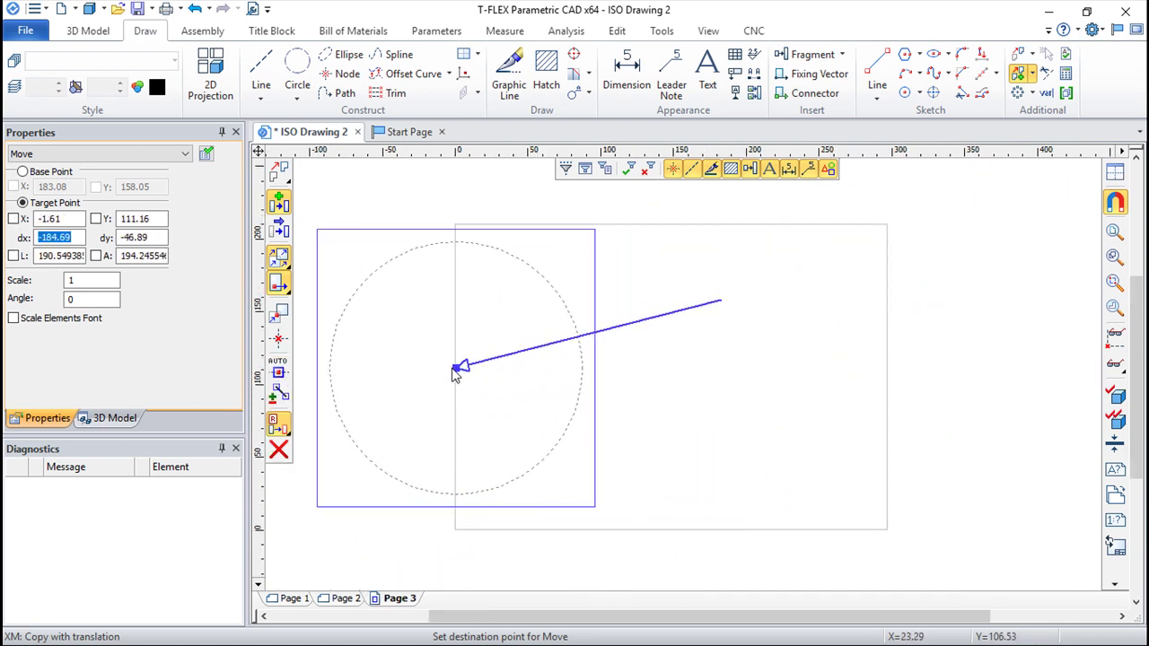
click(294, 597)
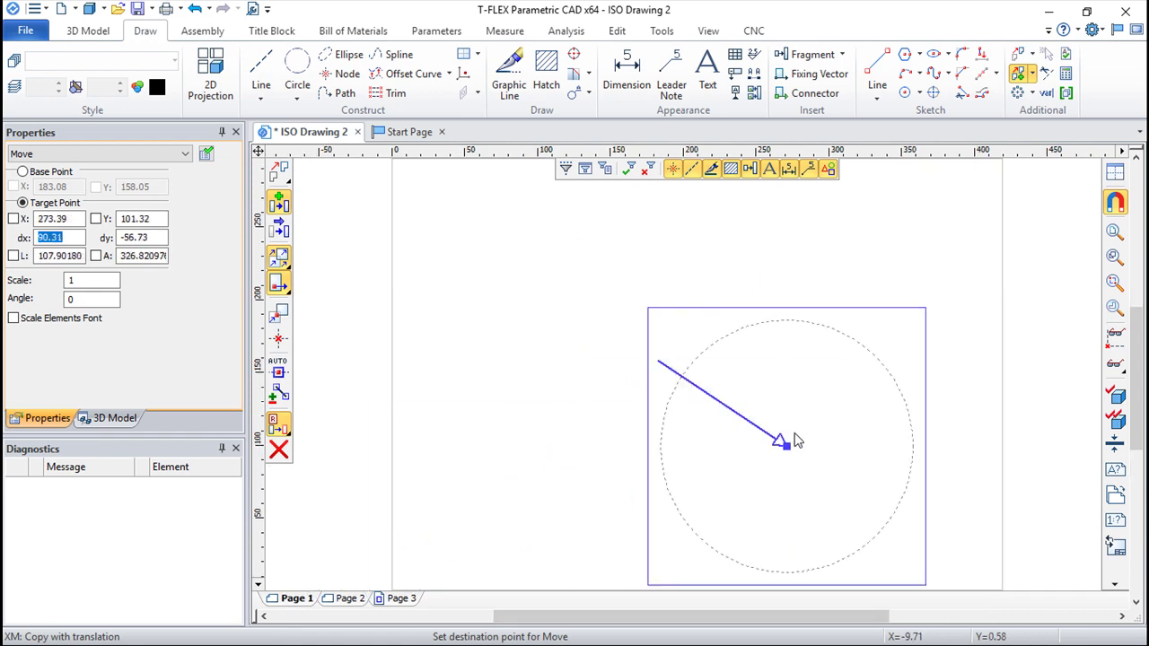
key(Escape)
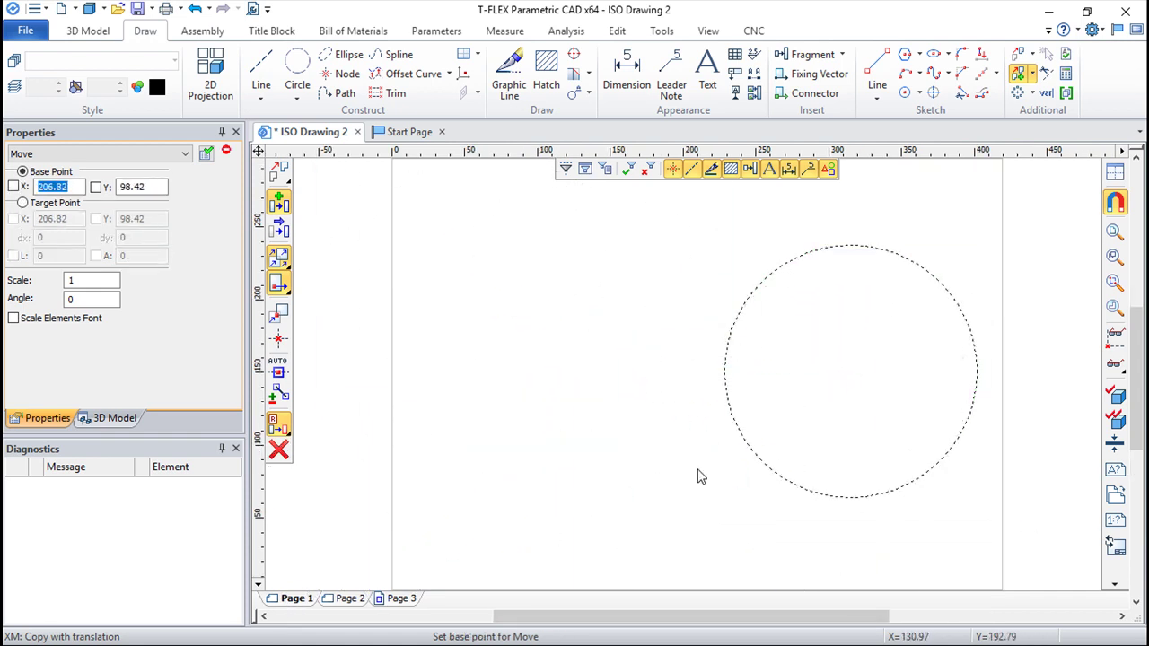
click(348, 598)
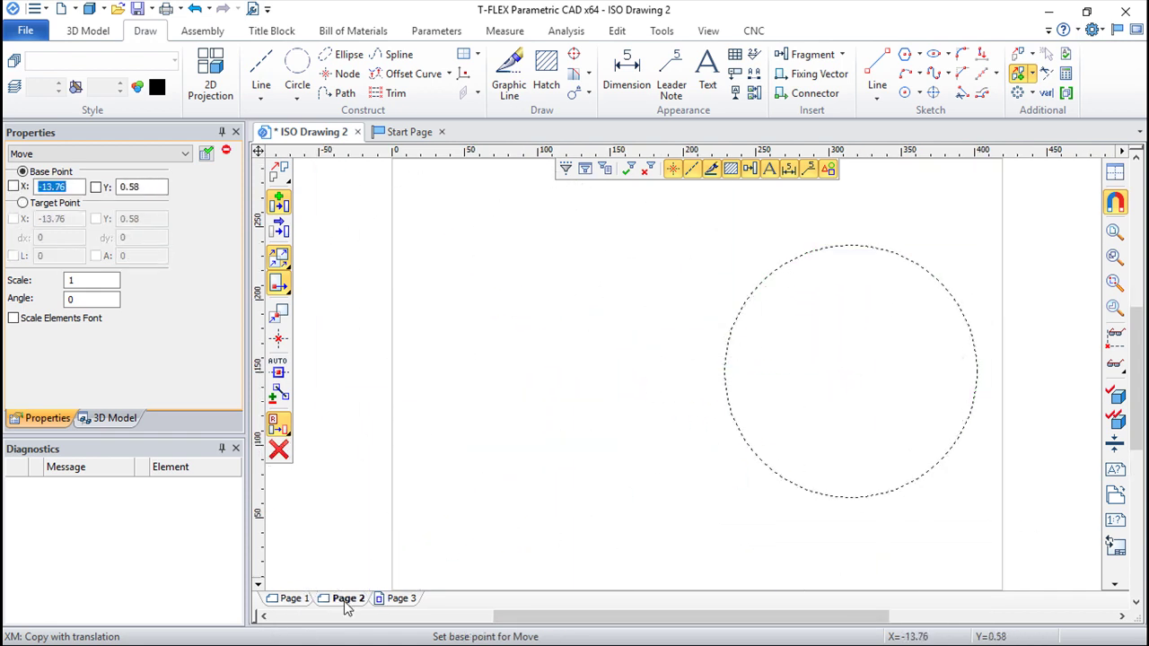
click(297, 601)
click(393, 597)
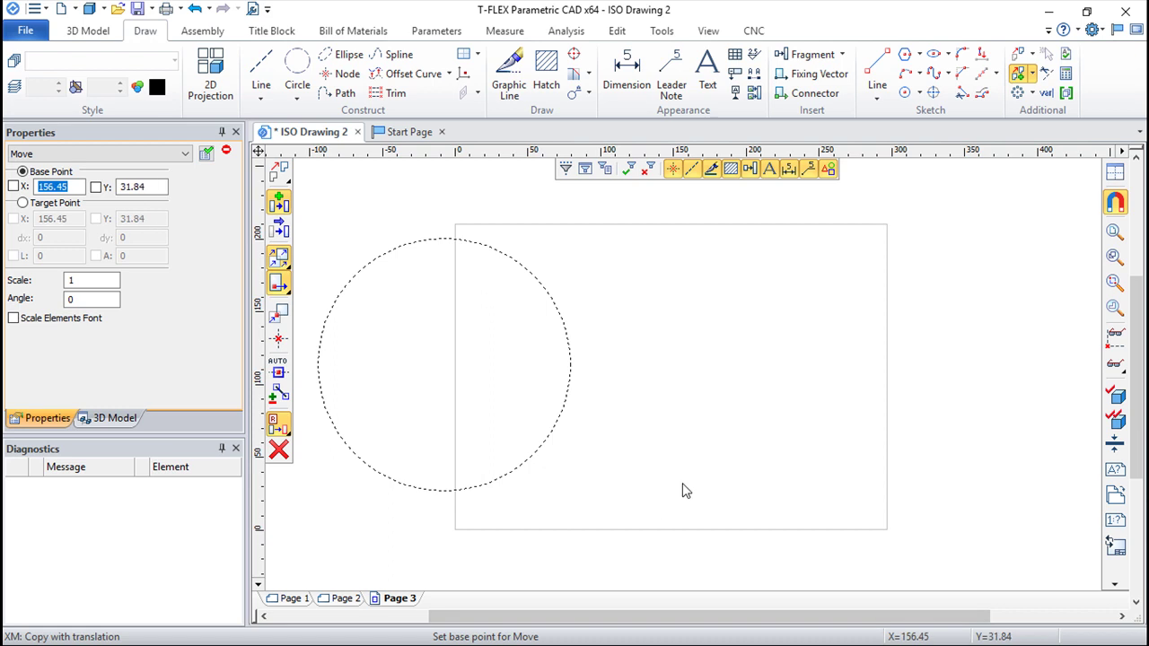
key(Escape)
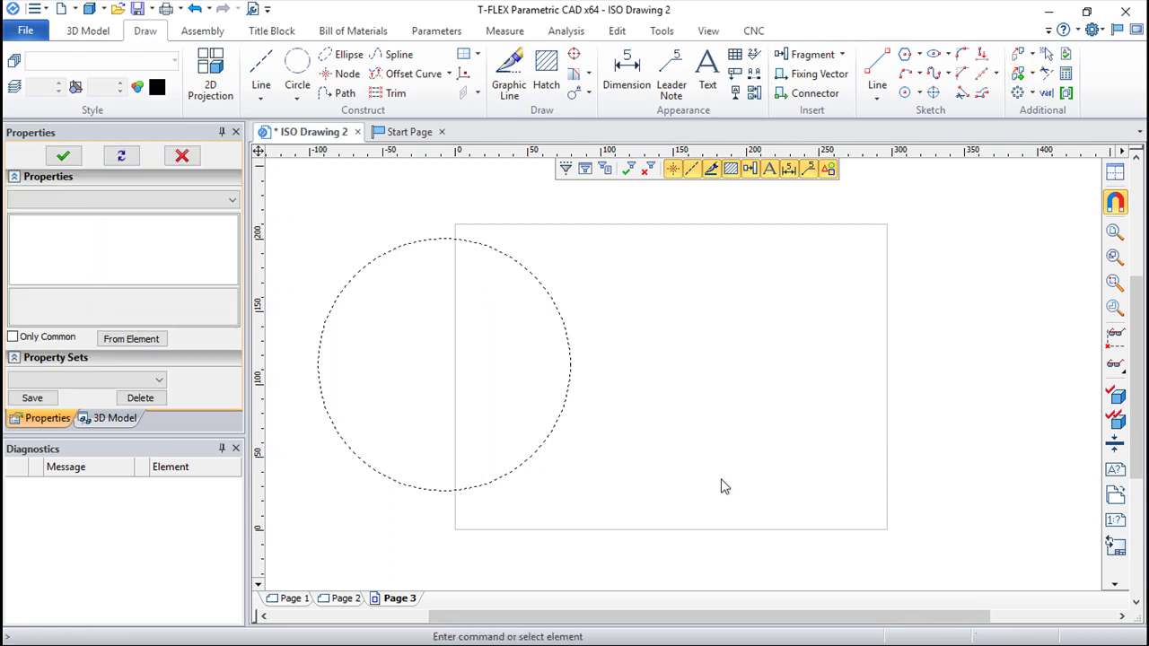